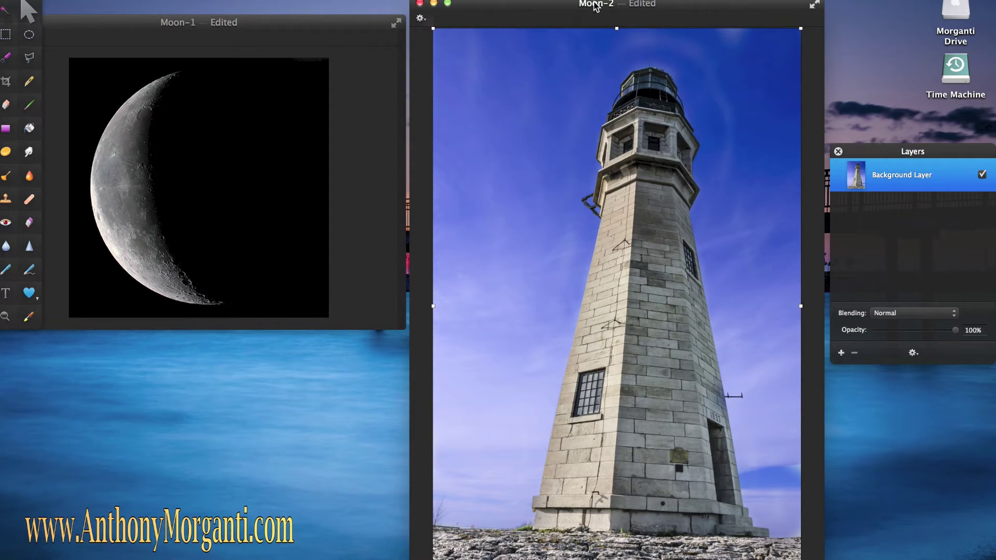
Step: Duplicate the lighthouse Background Layer so a copy sits above the original
left_click(570, 22)
left_click(222, 0)
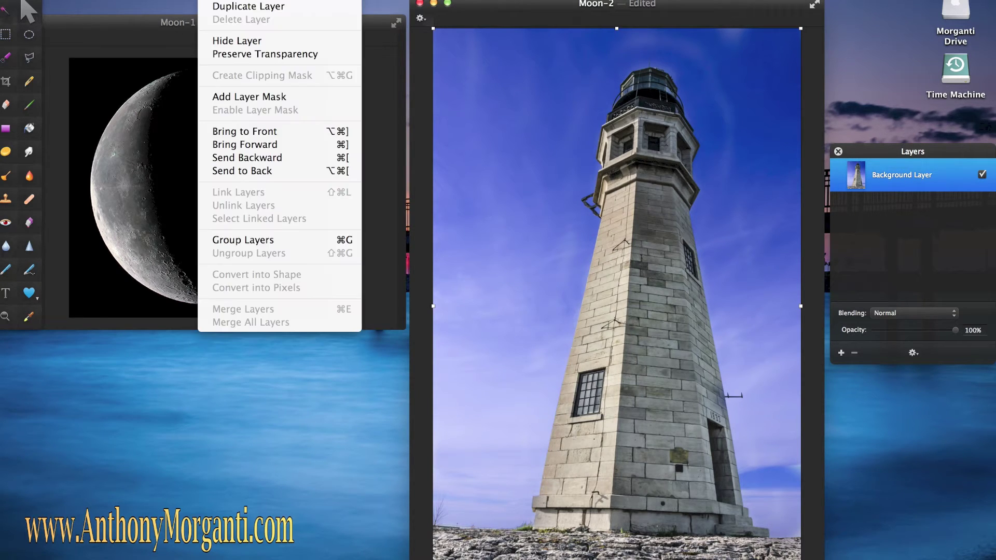
left_click(227, 6)
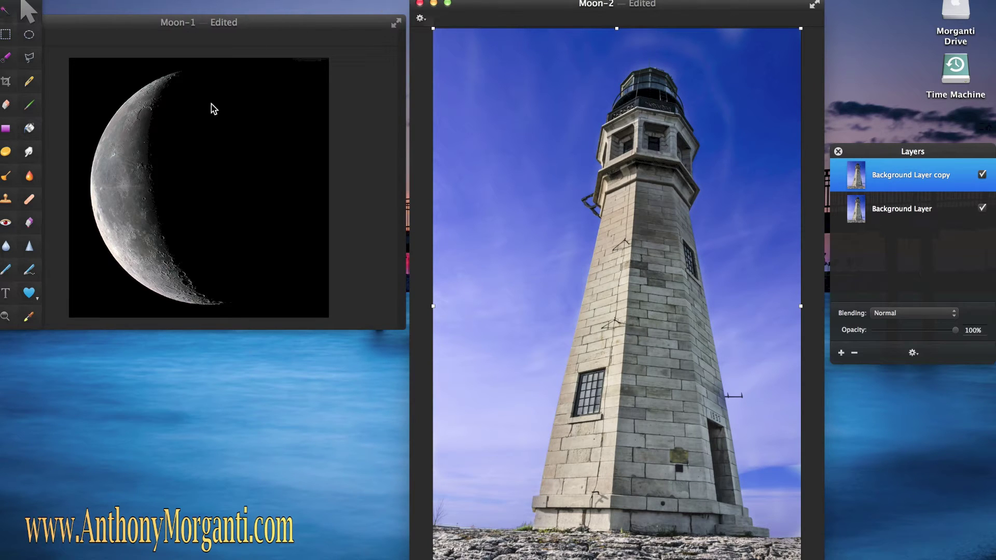
Step: Drag the moon layer from its image onto the lighthouse canvas as a new top layer and begin enlarging it
left_click(258, 34)
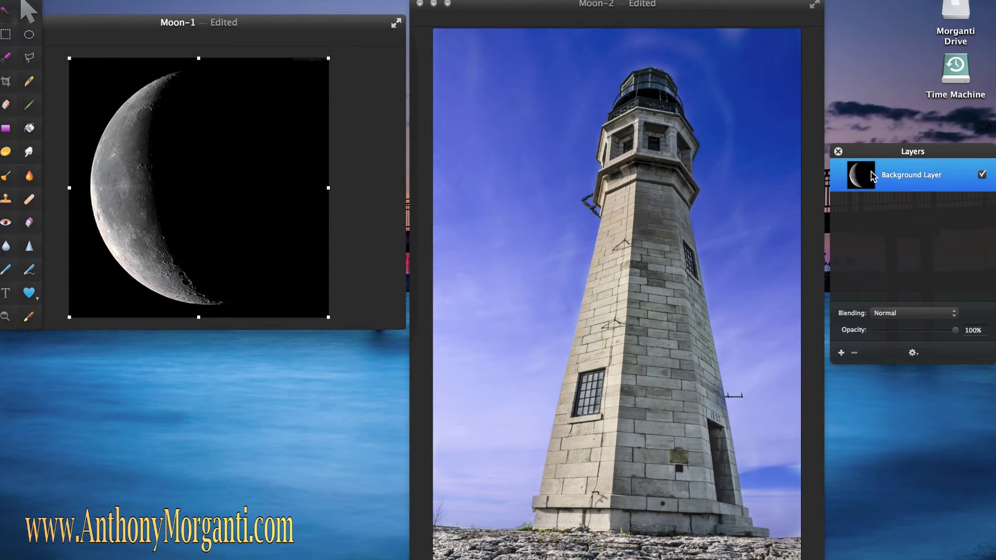
left_click_drag(891, 179, 520, 121)
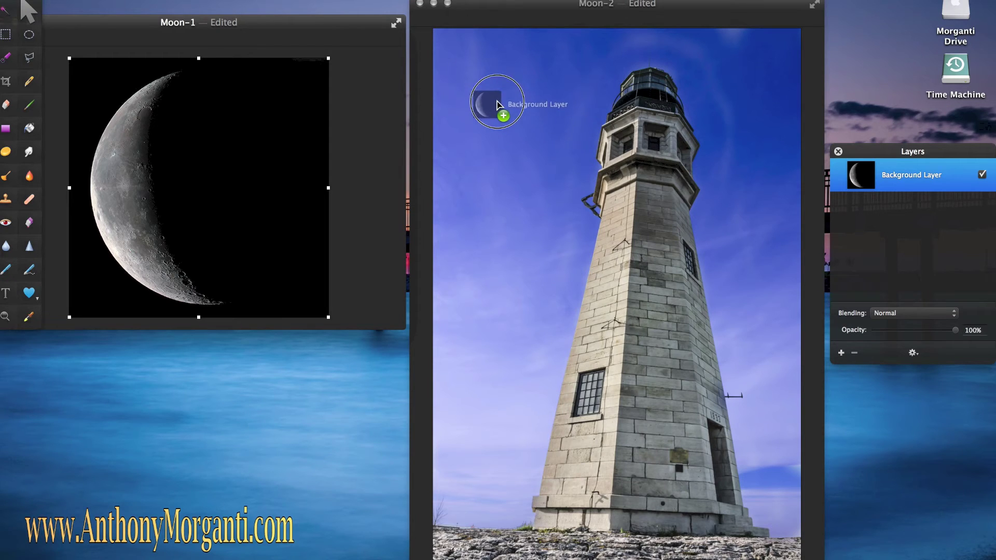
left_click_drag(520, 121, 502, 117)
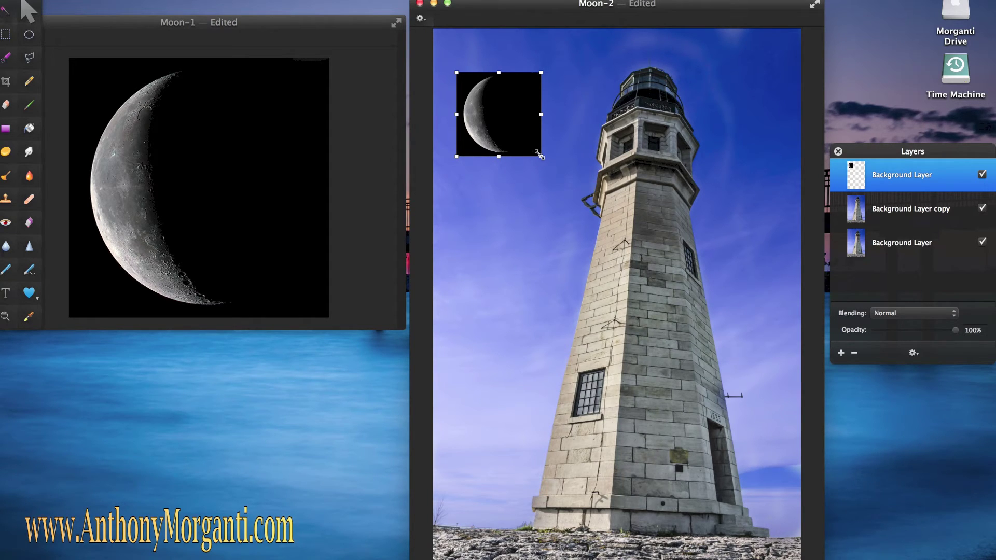
left_click_drag(541, 156, 559, 175)
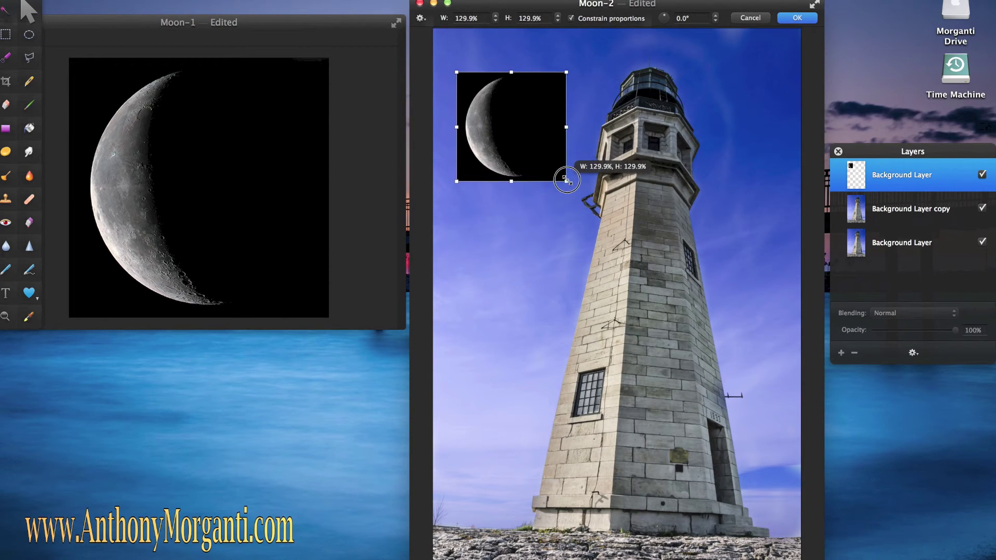
Step: Scale the moon layer up to about 129.9% width and height in the upper-left sky
left_click_drag(559, 174, 566, 182)
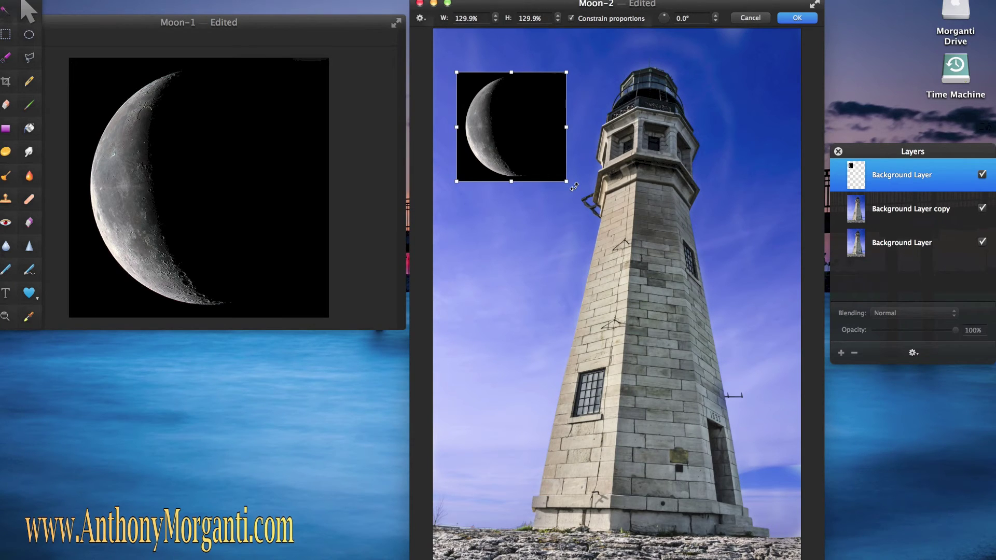
left_click(573, 186)
Step: Rotate the moon layer to 18.0 degrees
left_click_drag(573, 186, 554, 198)
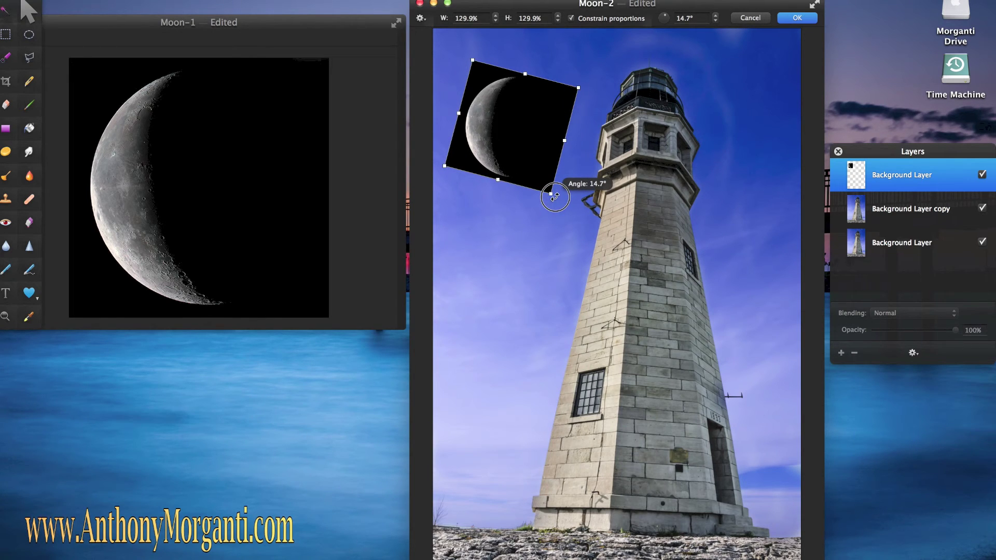
left_click_drag(554, 198, 550, 199)
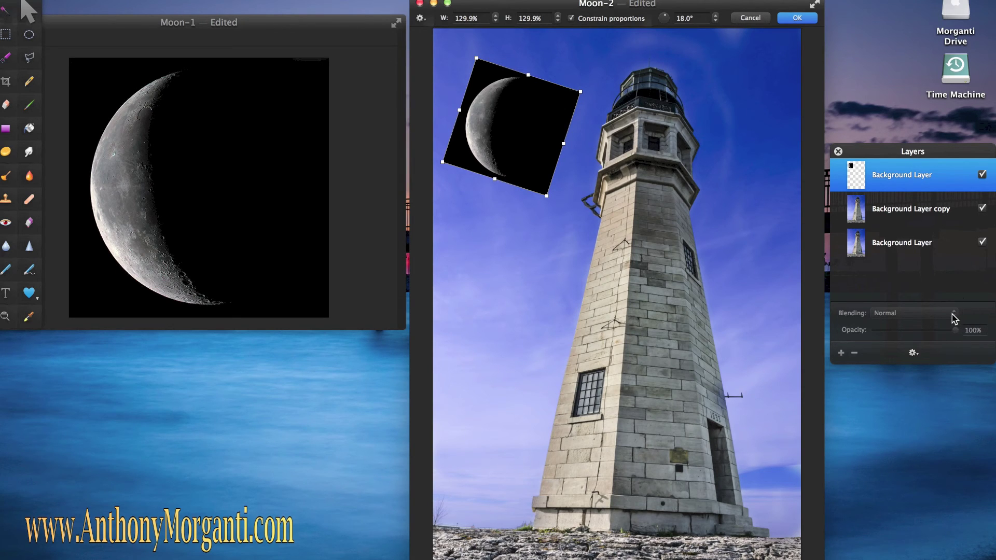
Step: Apply the transform, set the moon layer to Screen blending and start lowering its opacity to about 58%
left_click(801, 19)
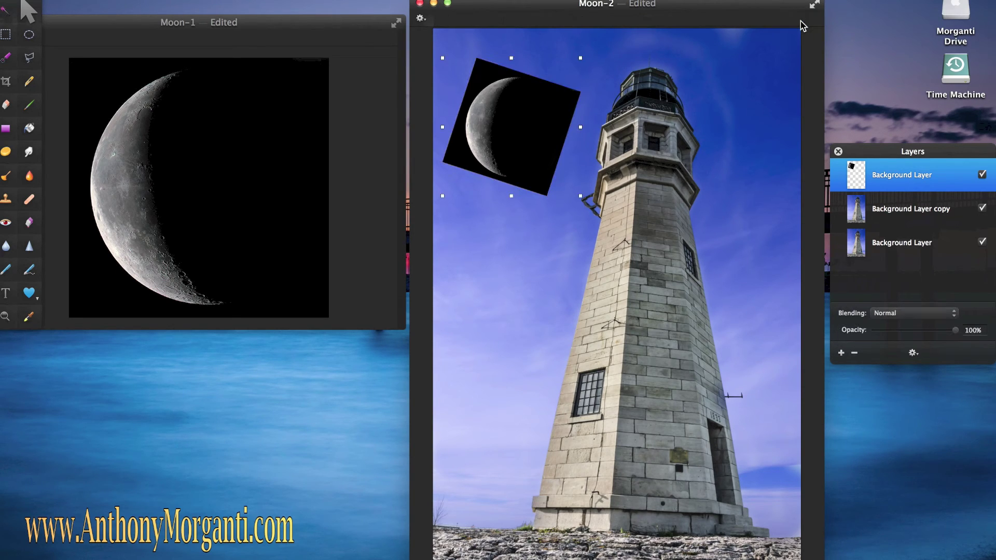
left_click(955, 320)
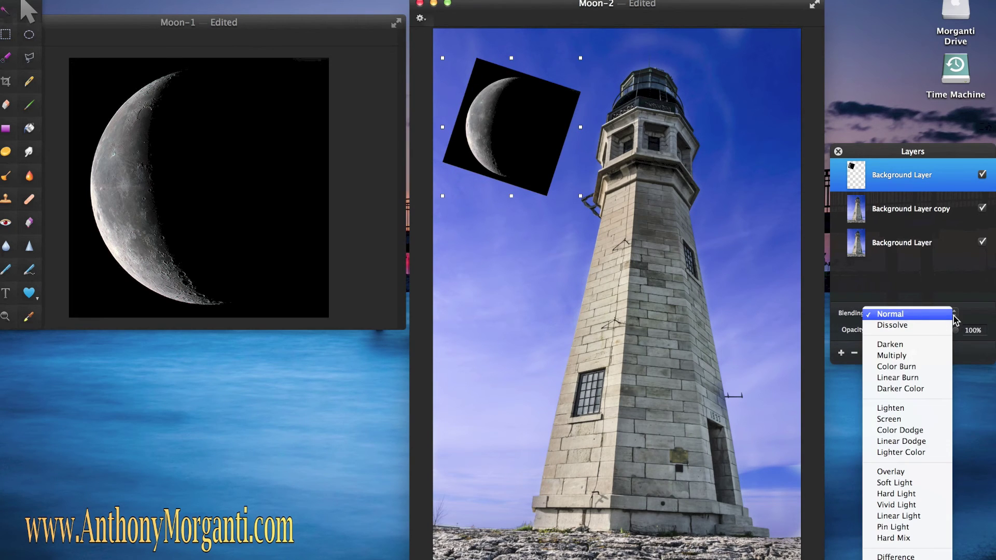
left_click(925, 420)
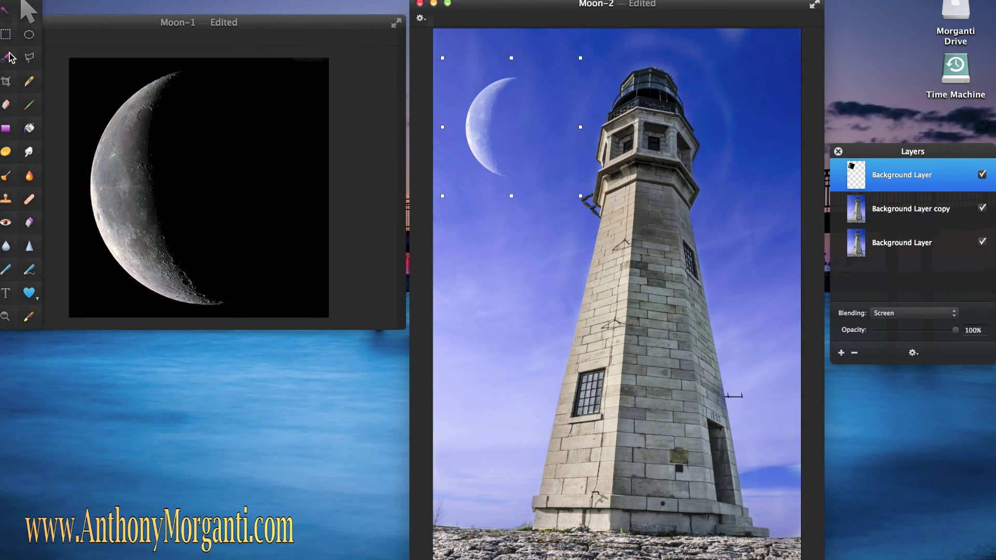
left_click(6, 34)
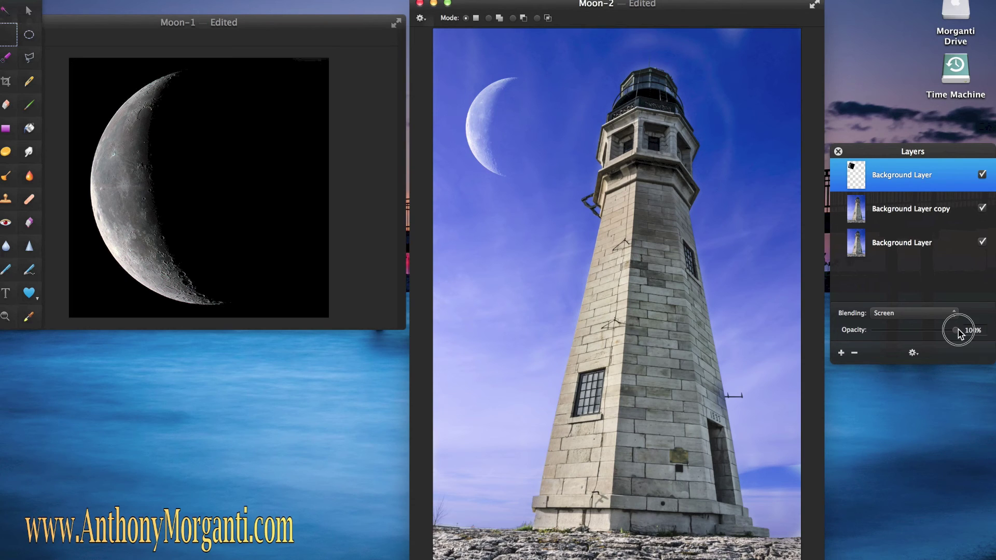
left_click_drag(959, 330, 928, 332)
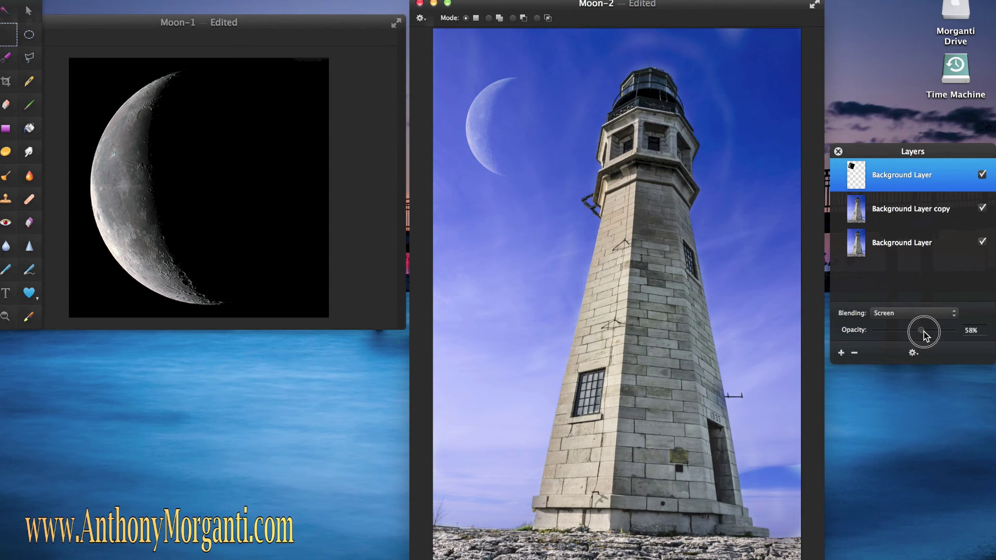
Step: Settle the moon layer's opacity at 56% for a faint crescent
left_click_drag(925, 335, 922, 332)
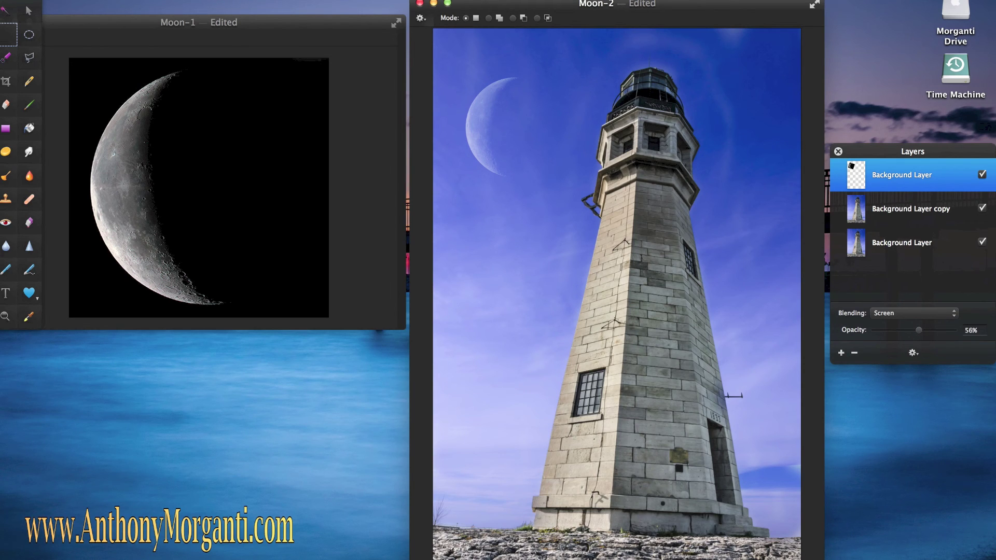